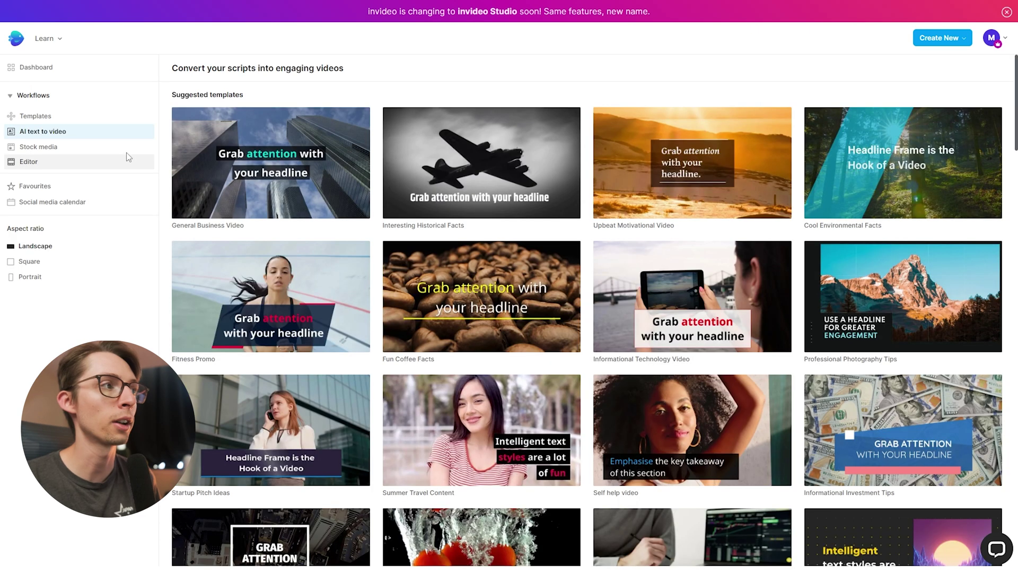
scroll(628, 318, "down", 10)
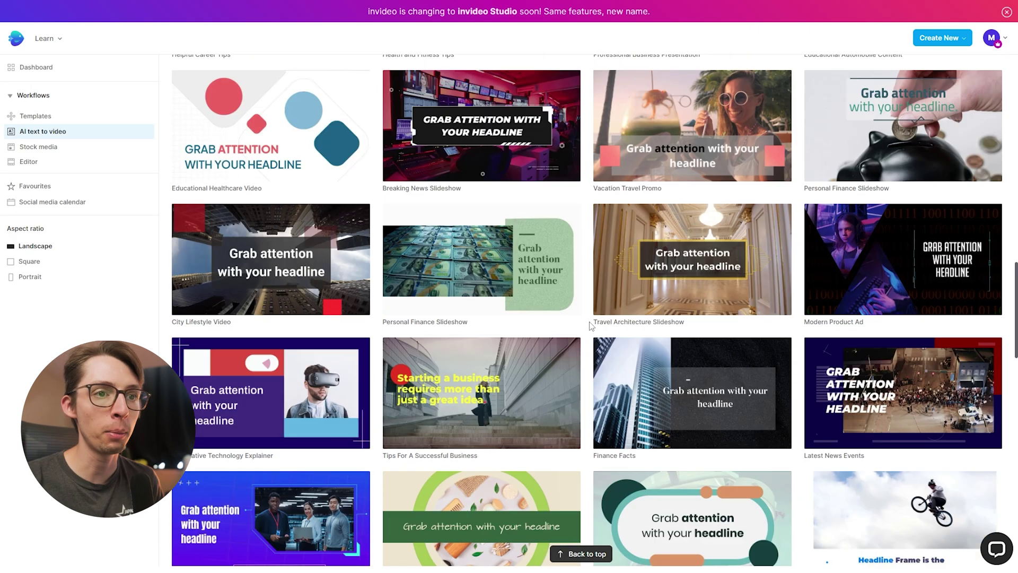
scroll(597, 317, "up", 2)
scroll(597, 317, "up", 1)
scroll(594, 317, "up", 1)
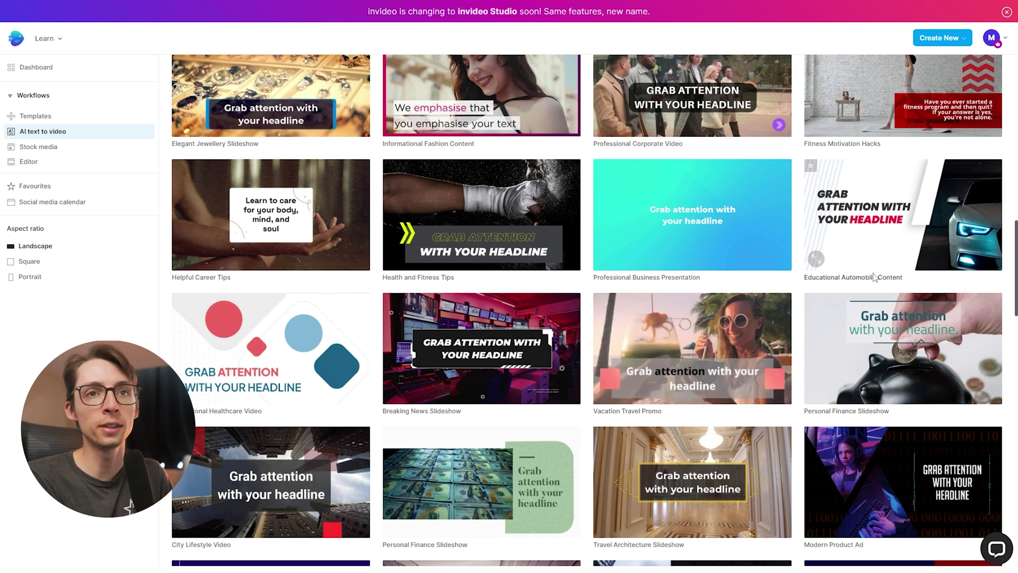
scroll(595, 310, "down", 6)
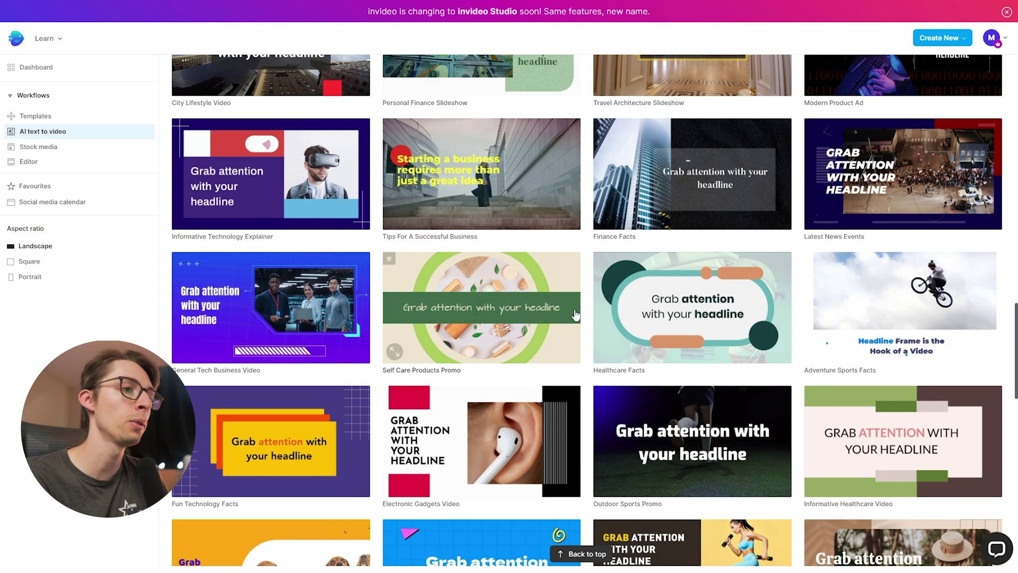
scroll(540, 320, "down", 4)
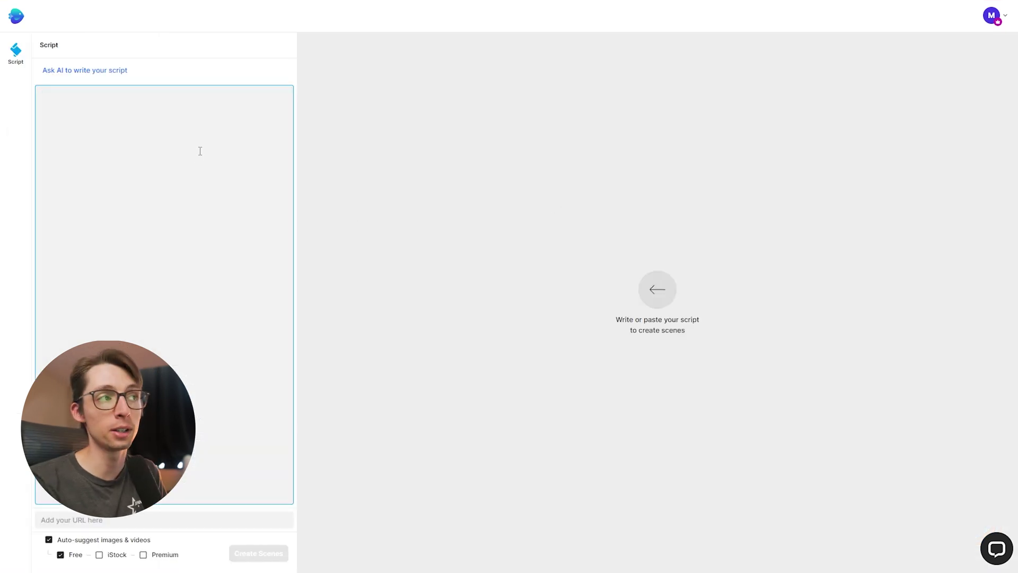
- Have AI write a 'why dogs are great' script and build scenes using iStock and Premium media
left_click(52, 71)
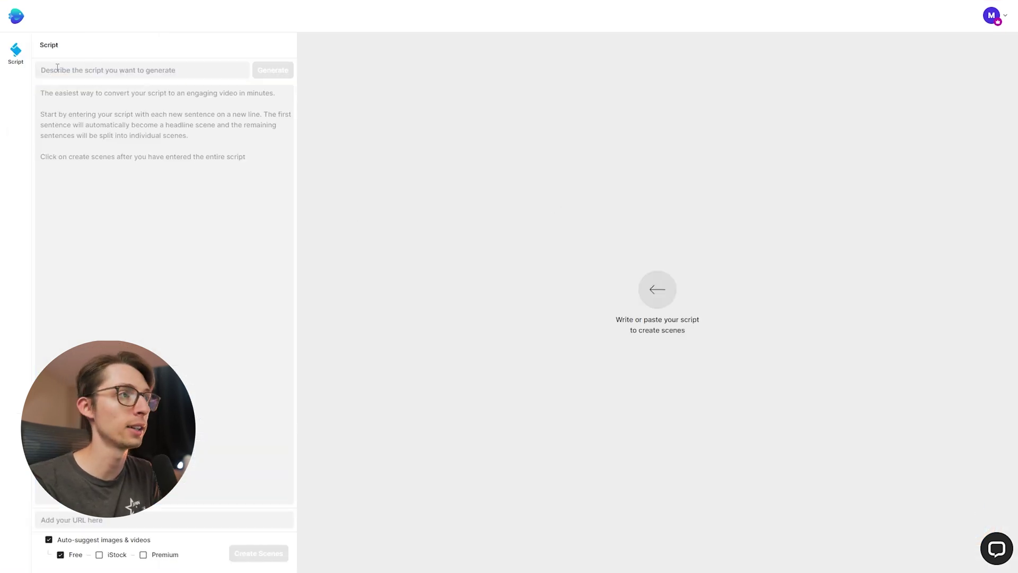
type("3 rea")
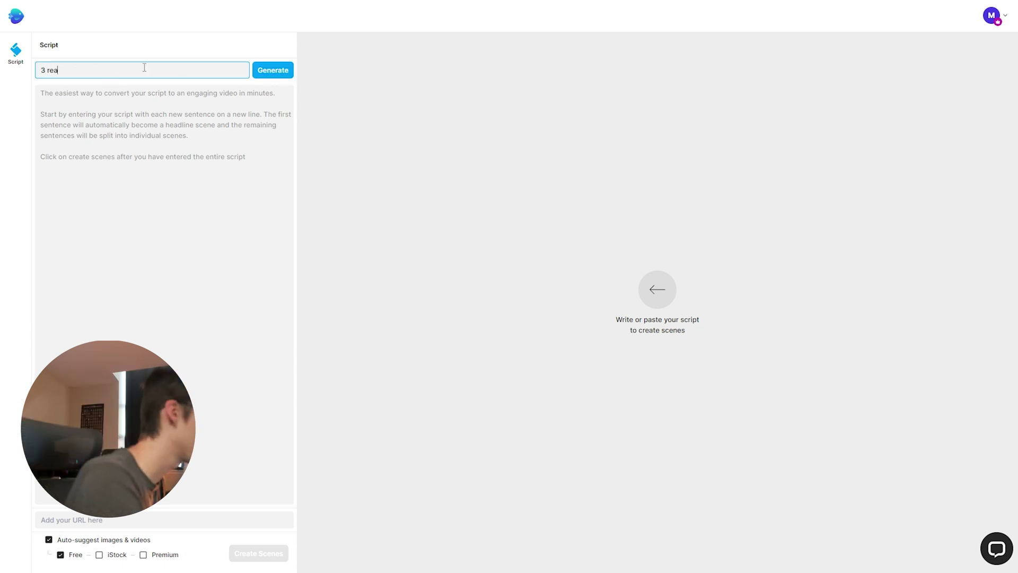
type("sons dogs are ")
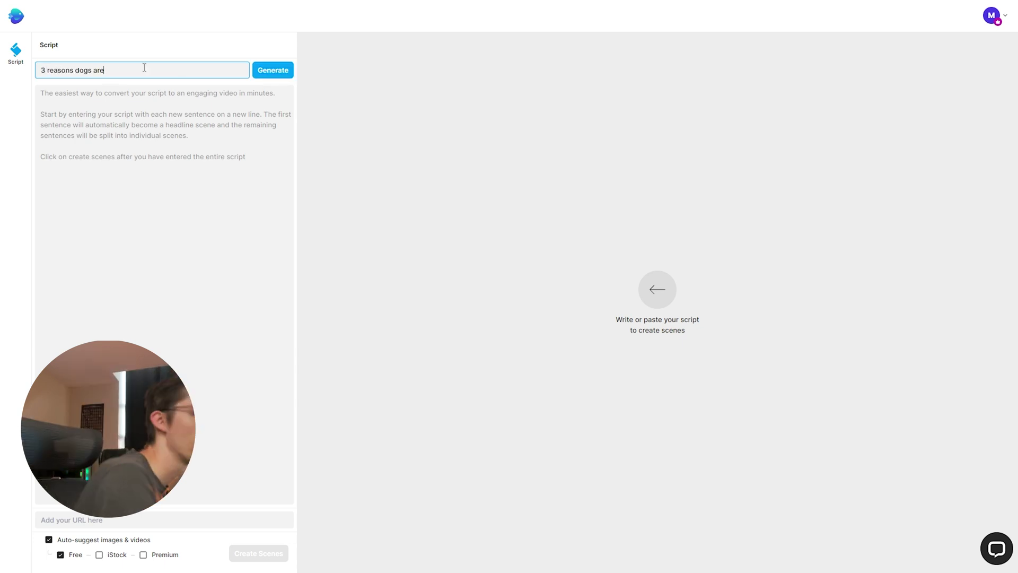
type("great")
key("Return")
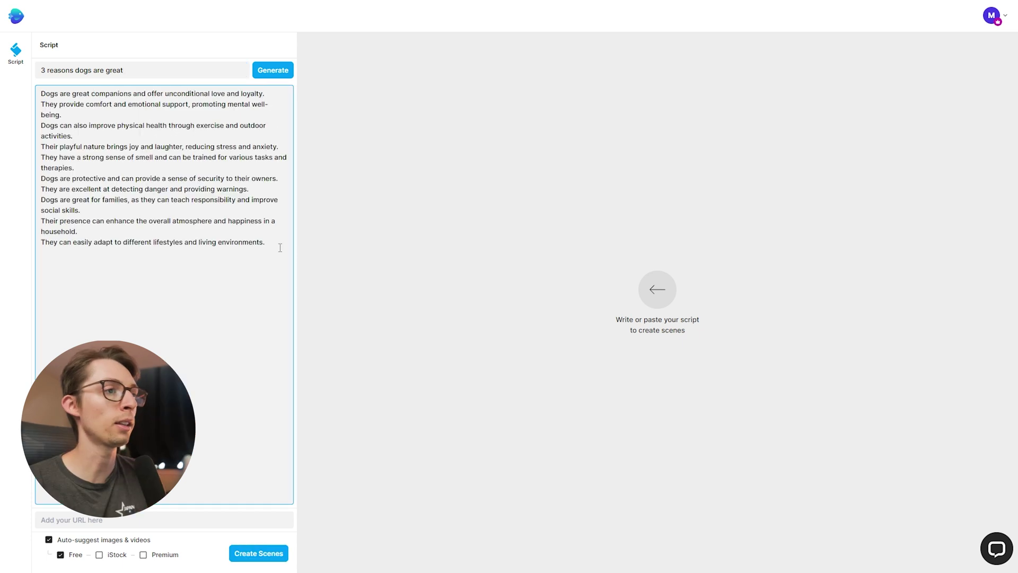
left_click(173, 266)
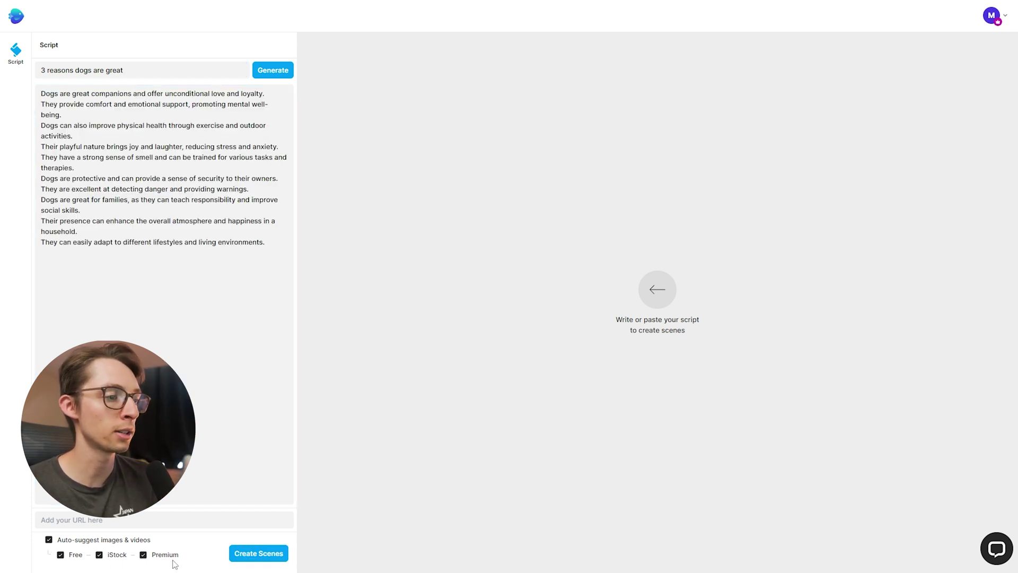
left_click(283, 555)
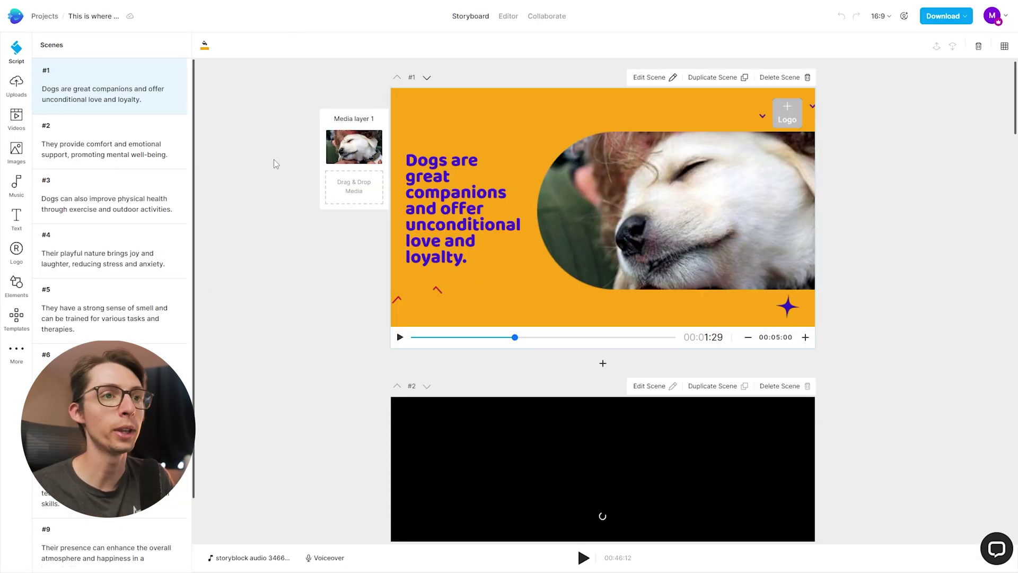
- Add a trimmed golden dog stock clip to scene 1
left_click(18, 119)
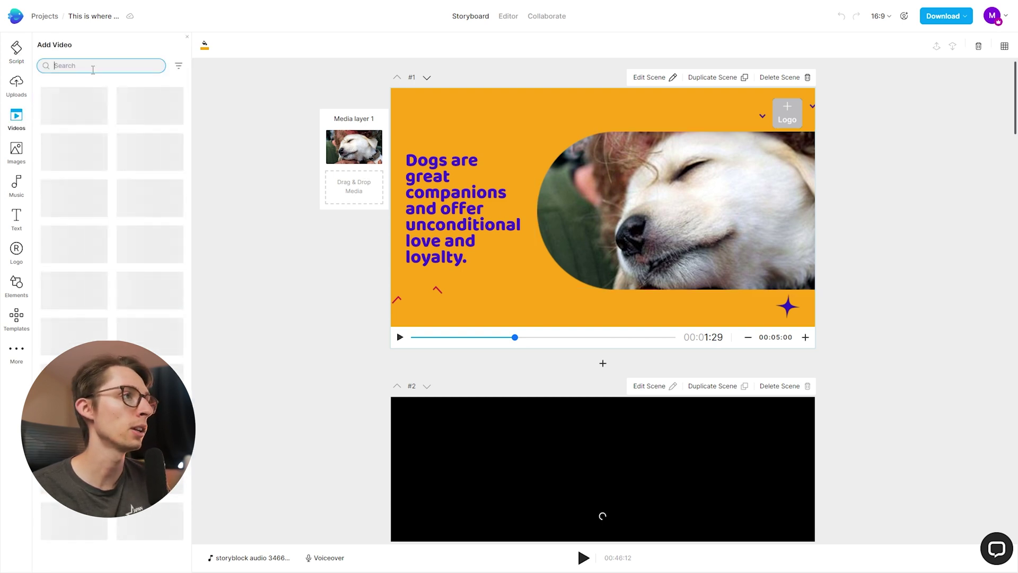
type("dog")
left_click_drag(151, 335, 357, 152)
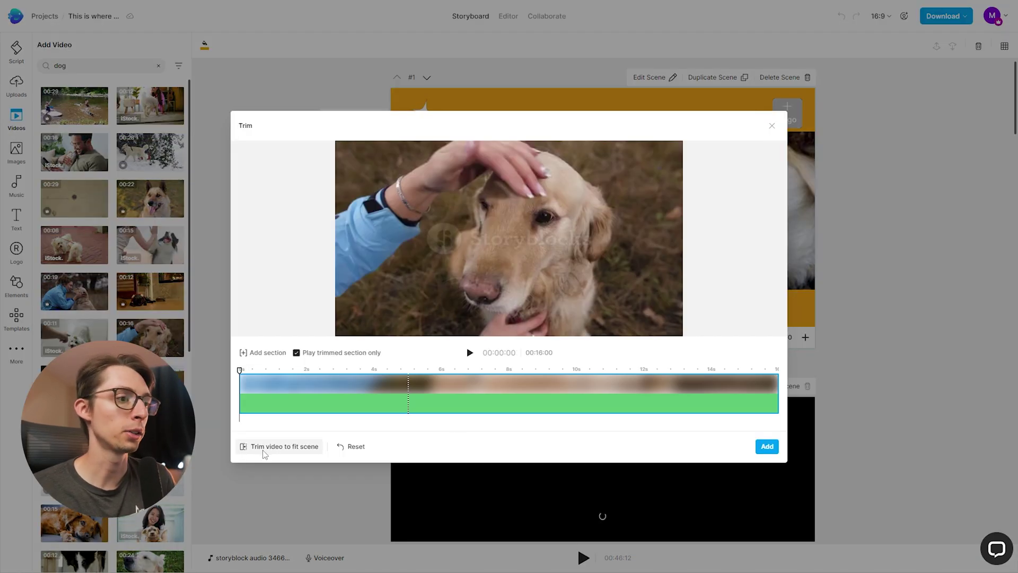
left_click(266, 447)
left_click(766, 446)
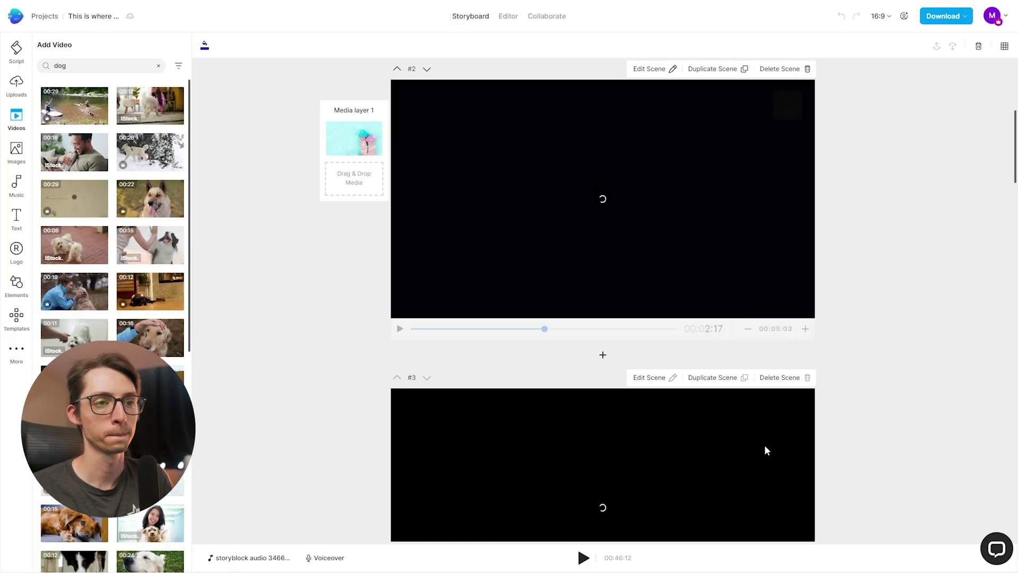
- Add a trimmed dog clip to scene 2 and a dog clip to scene 3, then open Voiceover
mouse_move(353, 149)
left_mouse_down()
mouse_move(361, 175)
mouse_move(363, 165)
left_mouse_up()
left_click(288, 448)
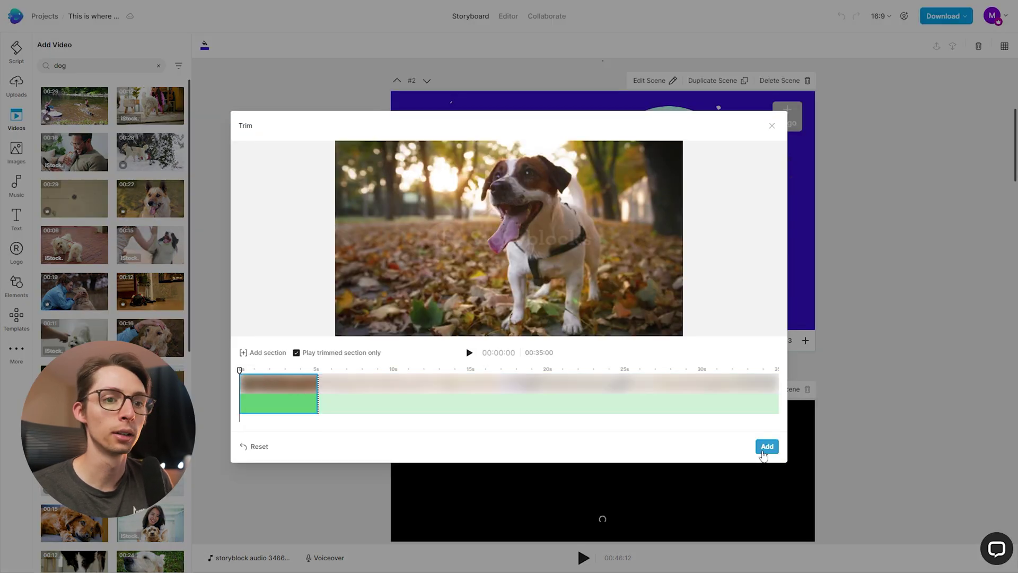
left_click(766, 446)
left_click_drag(149, 523, 397, 170)
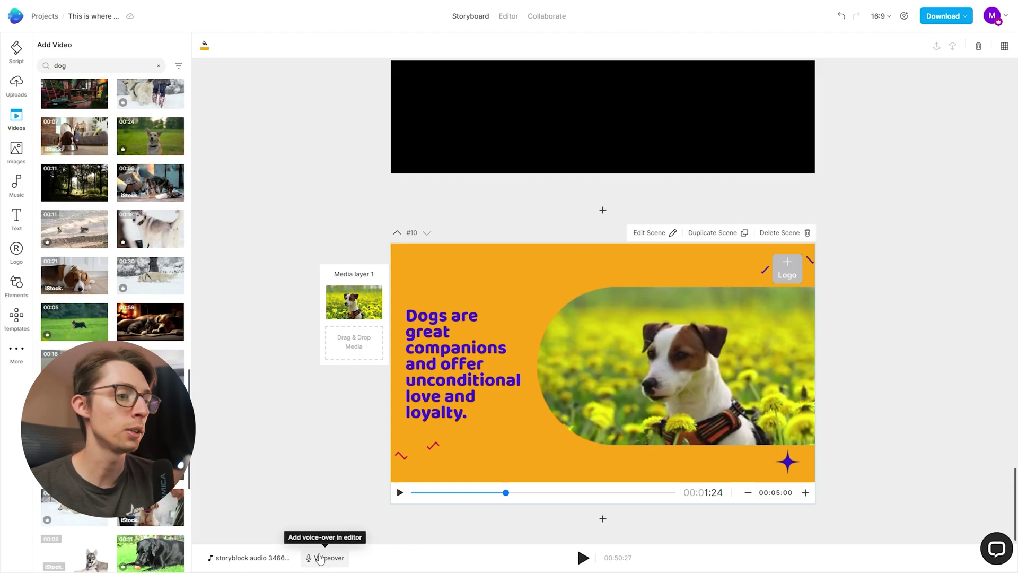
left_click(320, 559)
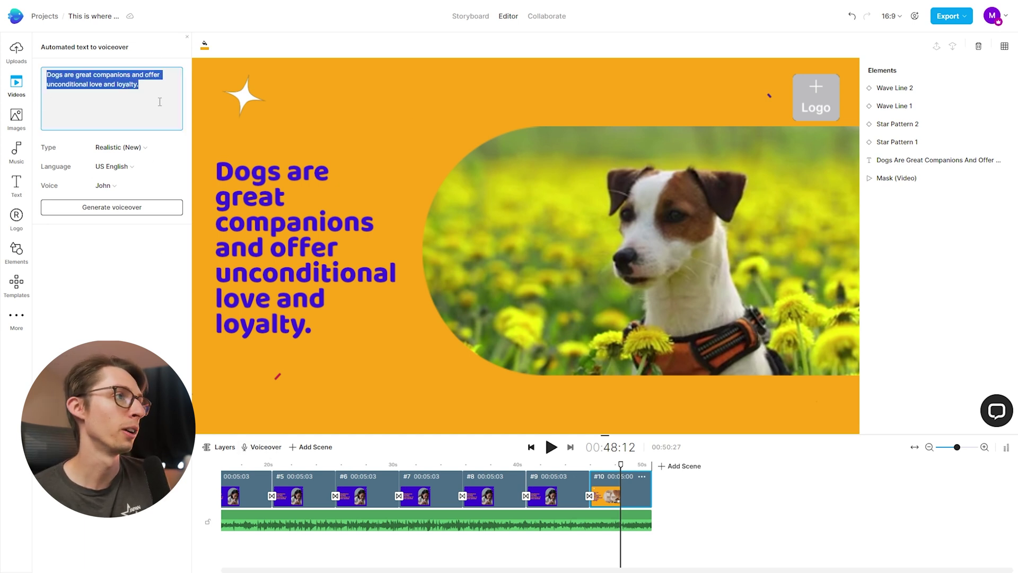
- Choose the Maxwell narrator voice and apply the automated voiceover to all scenes
left_click(116, 187)
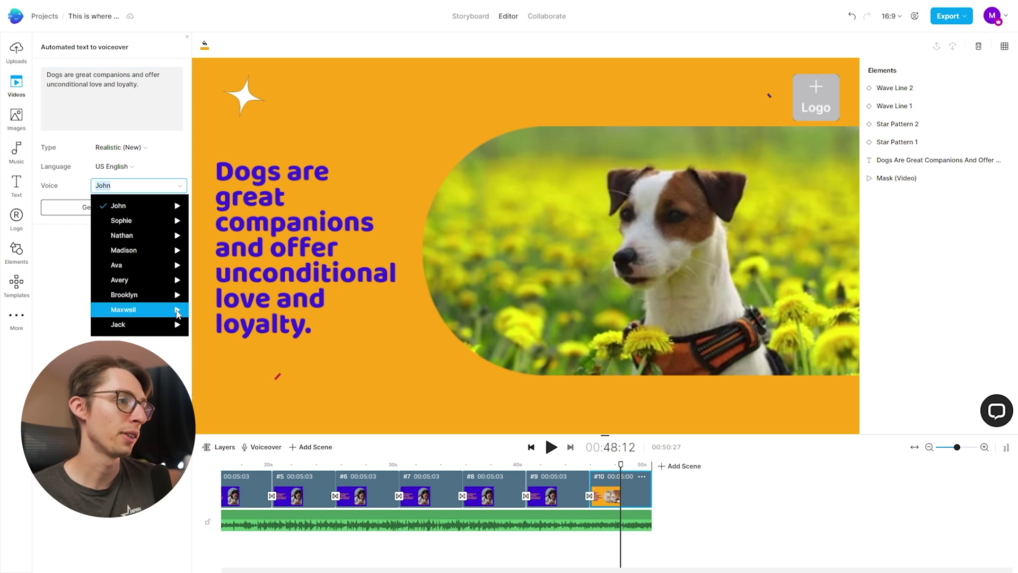
left_click(143, 317)
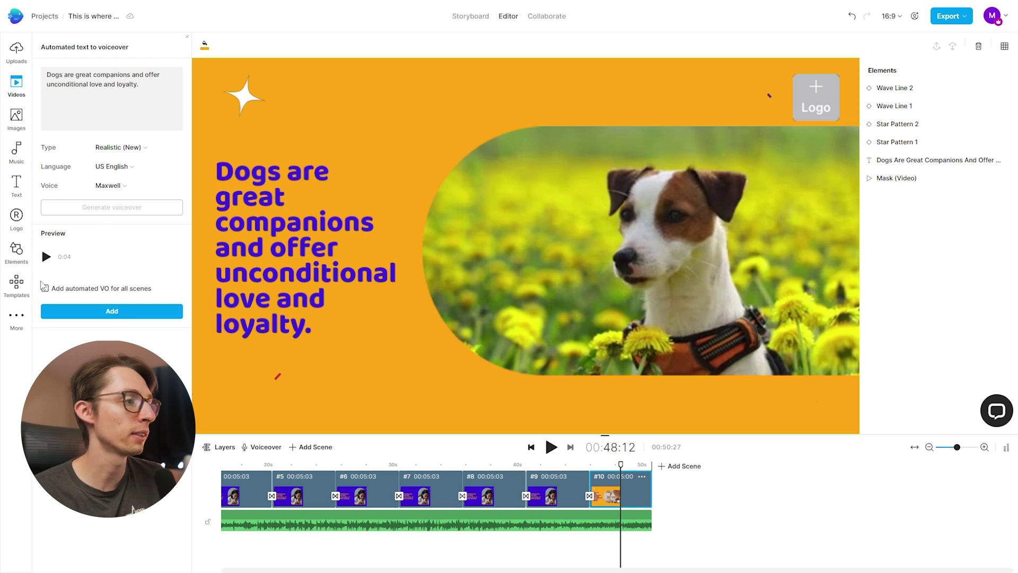
left_click(46, 288)
left_click(111, 312)
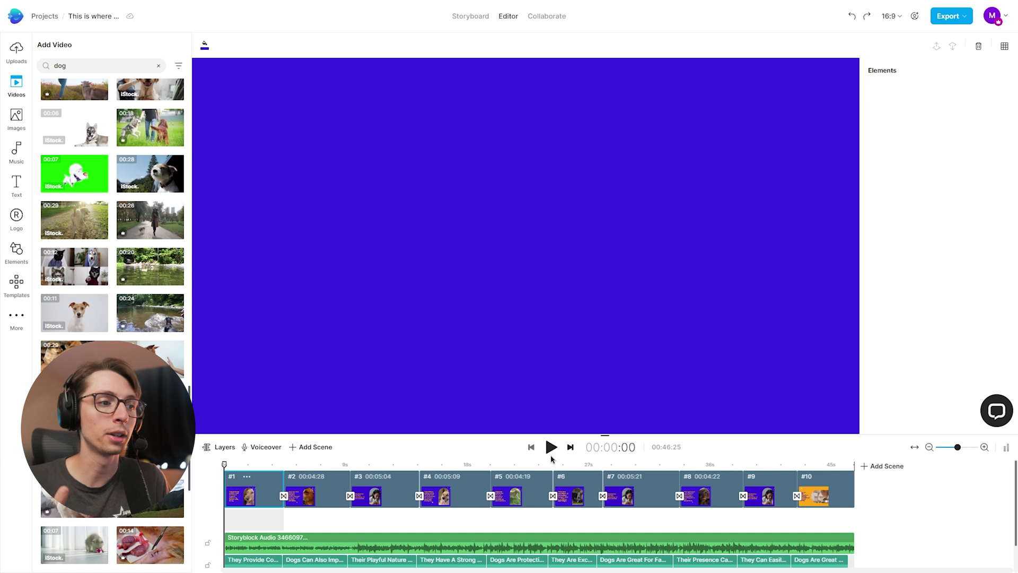
left_click(550, 446)
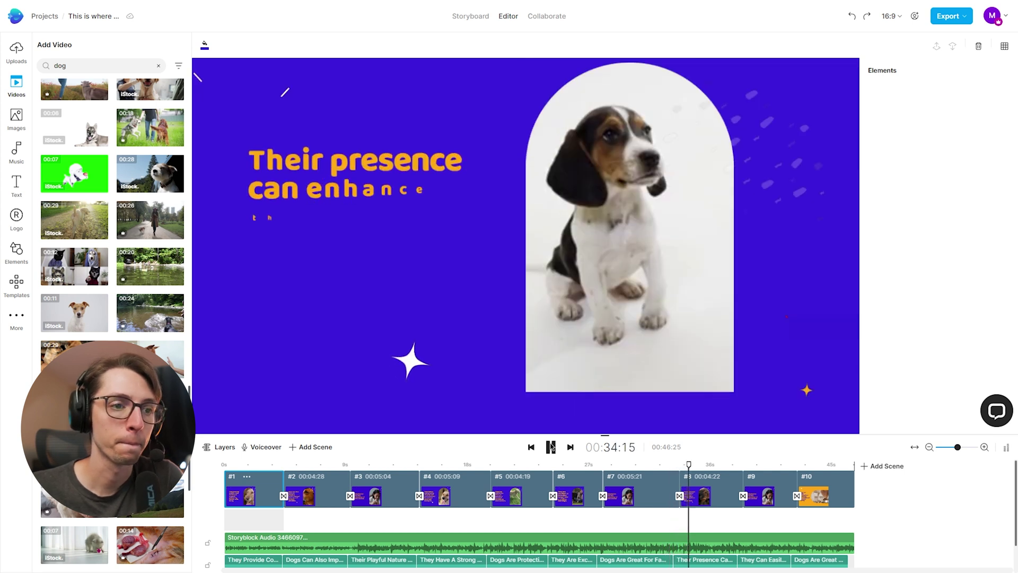
scroll(543, 536, "right", 2)
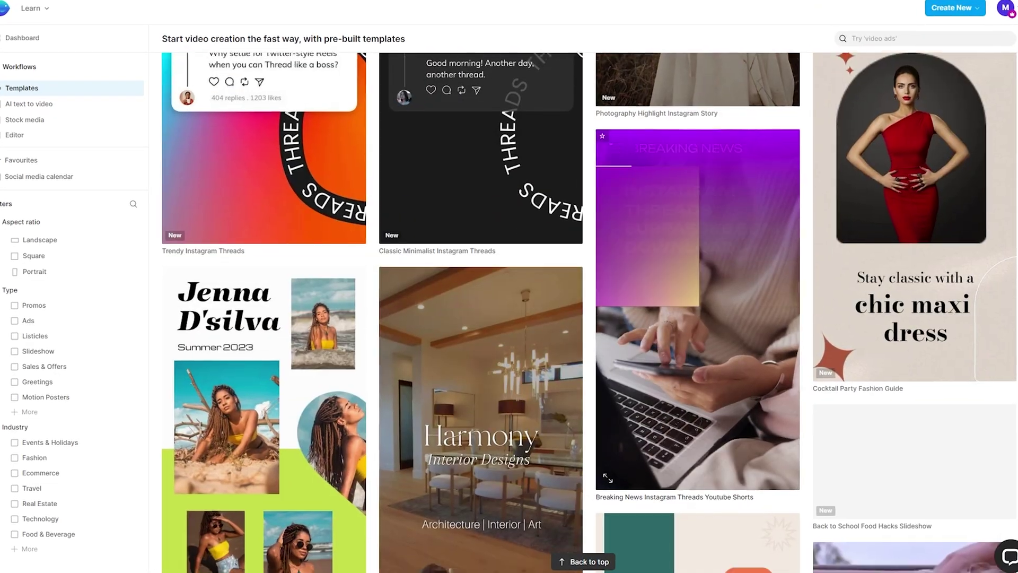
scroll(509, 318, "down", 3)
scroll(509, 318, "down", 3)
scroll(509, 318, "down", 3)
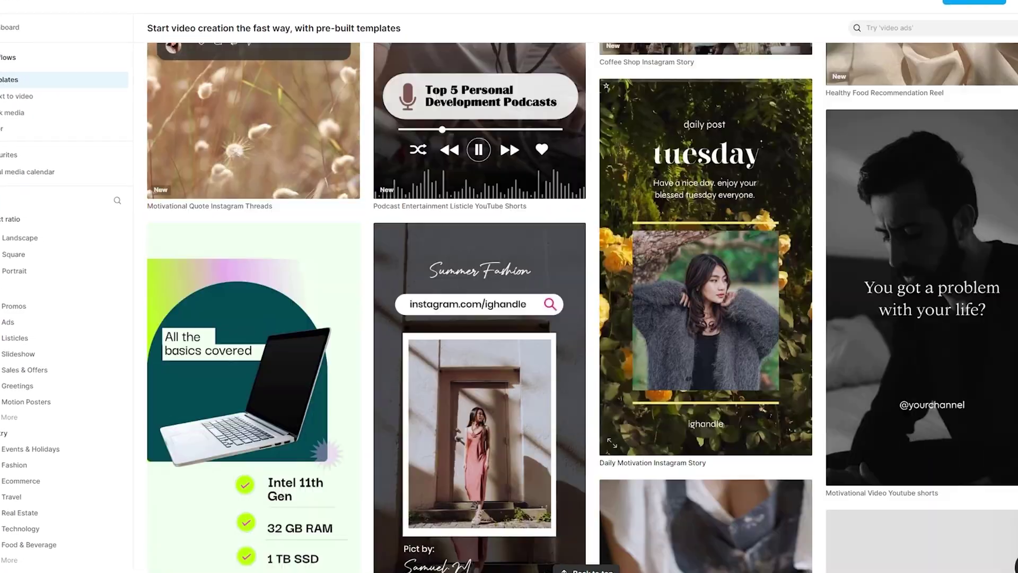
scroll(509, 319, "down", 3)
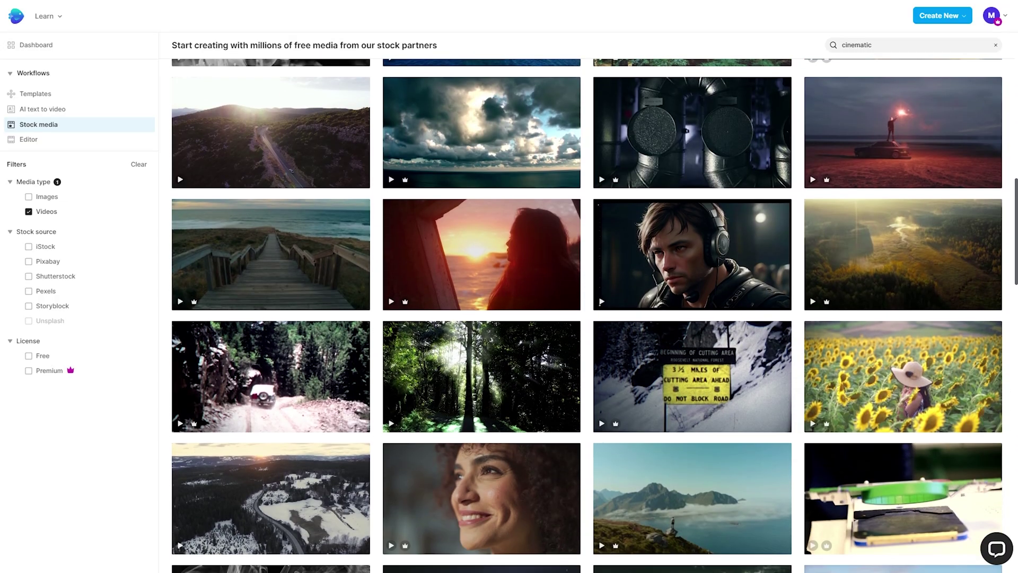
scroll(587, 318, "down", 1)
scroll(587, 319, "down", 1)
scroll(587, 318, "down", 1)
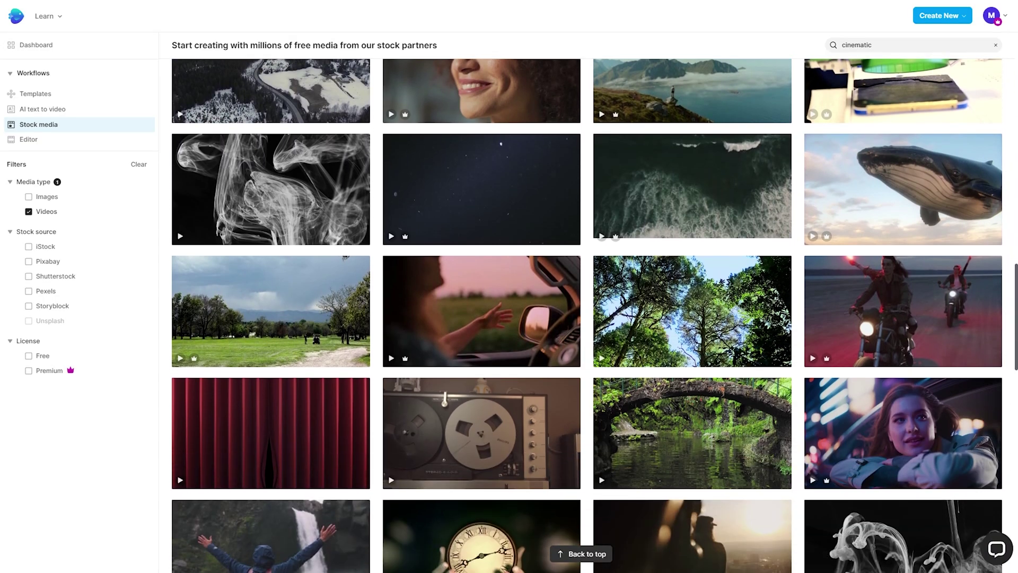
scroll(587, 318, "down", 1)
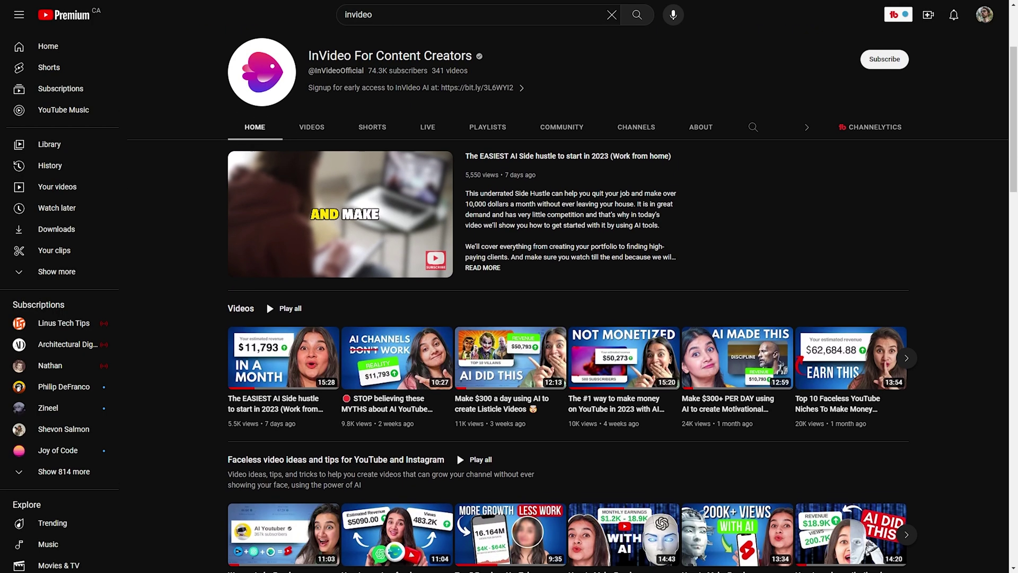
scroll(573, 318, "down", 1)
scroll(572, 318, "down", 1)
scroll(573, 318, "down", 1)
scroll(573, 318, "down", 1)
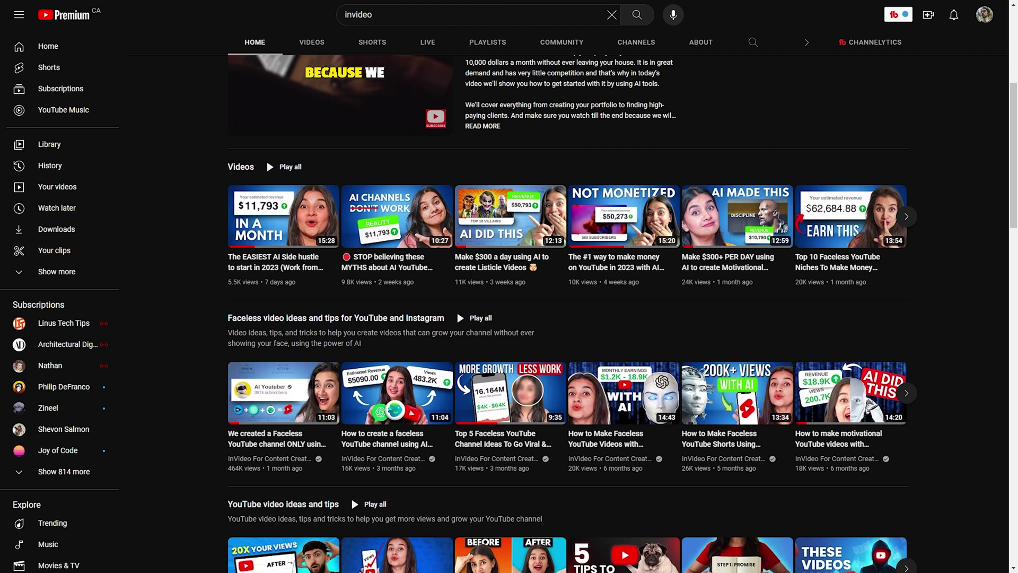
scroll(572, 318, "down", 1)
scroll(573, 318, "down", 1)
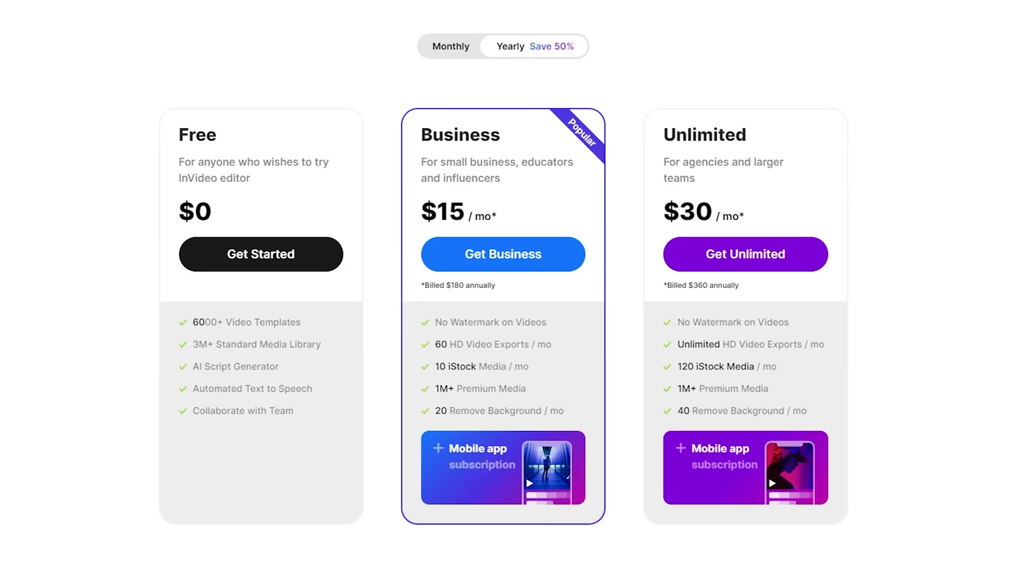